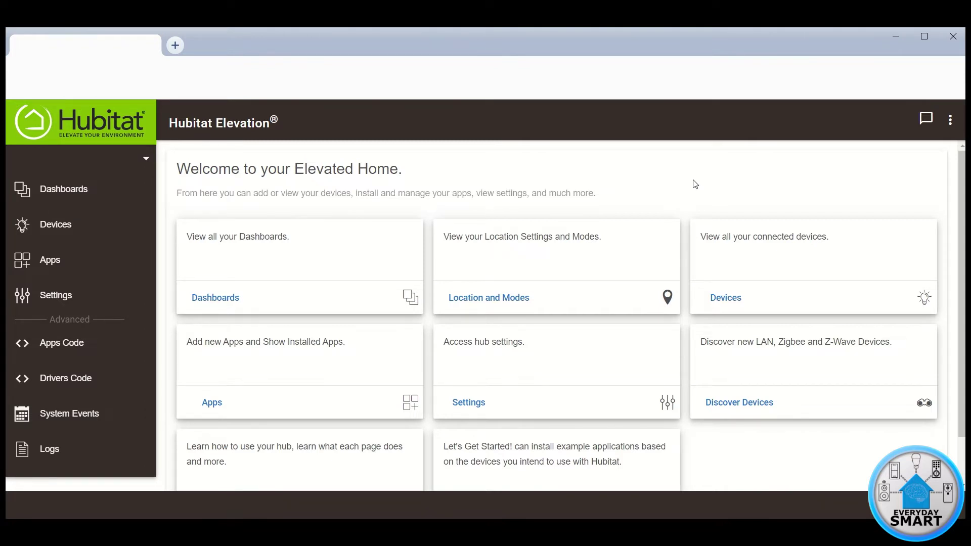
Open the Apps list, browse the built-in app catalogue, then dismiss it
{"action": "left_click", "coordinate": [65, 263]}
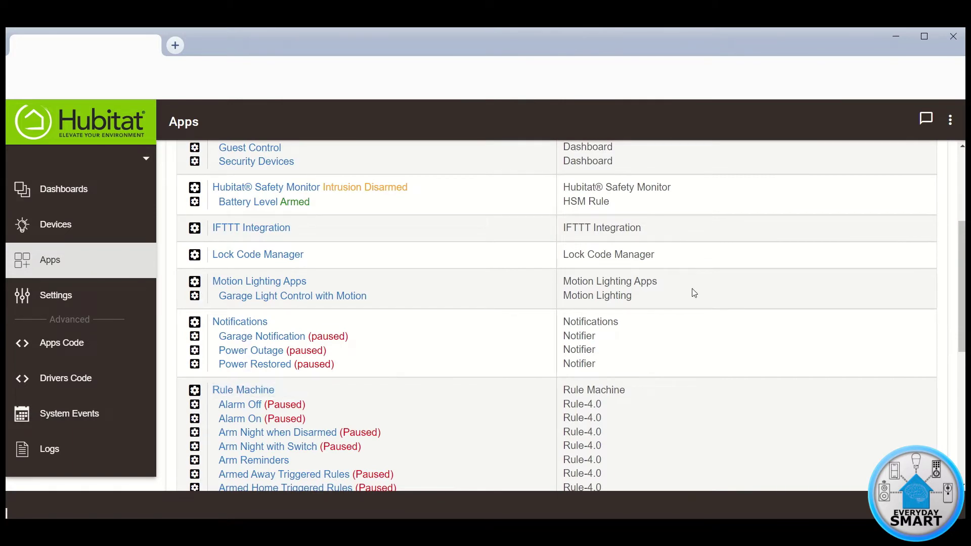
{"action": "scroll", "coordinate": [694, 293], "scroll_direction": "up", "scroll_amount": 1}
{"action": "scroll", "coordinate": [734, 310], "scroll_direction": "up", "scroll_amount": 2}
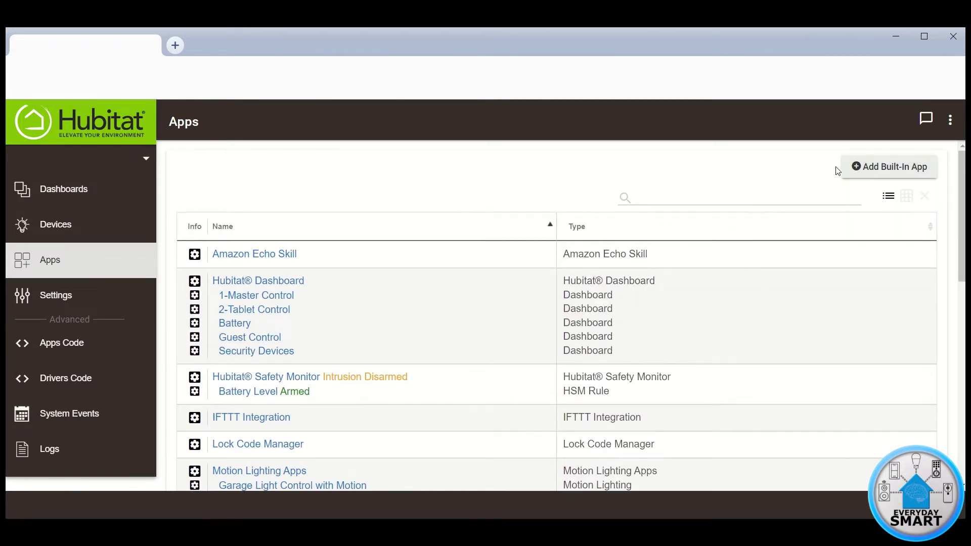
{"action": "left_click", "coordinate": [881, 168]}
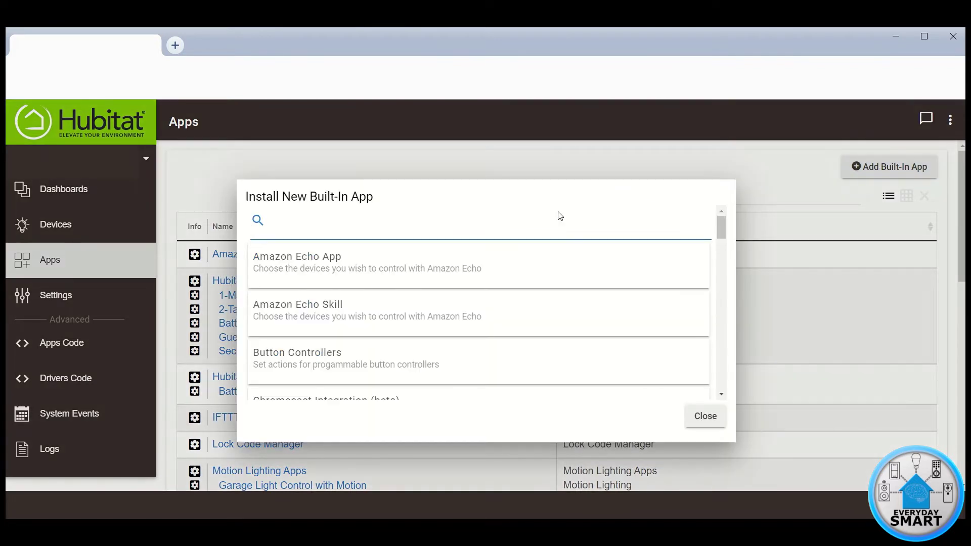
{"action": "scroll", "coordinate": [360, 326], "scroll_direction": "down", "scroll_amount": 2}
{"action": "scroll", "coordinate": [359, 328], "scroll_direction": "down", "scroll_amount": 3}
{"action": "scroll", "coordinate": [360, 326], "scroll_direction": "down", "scroll_amount": 1}
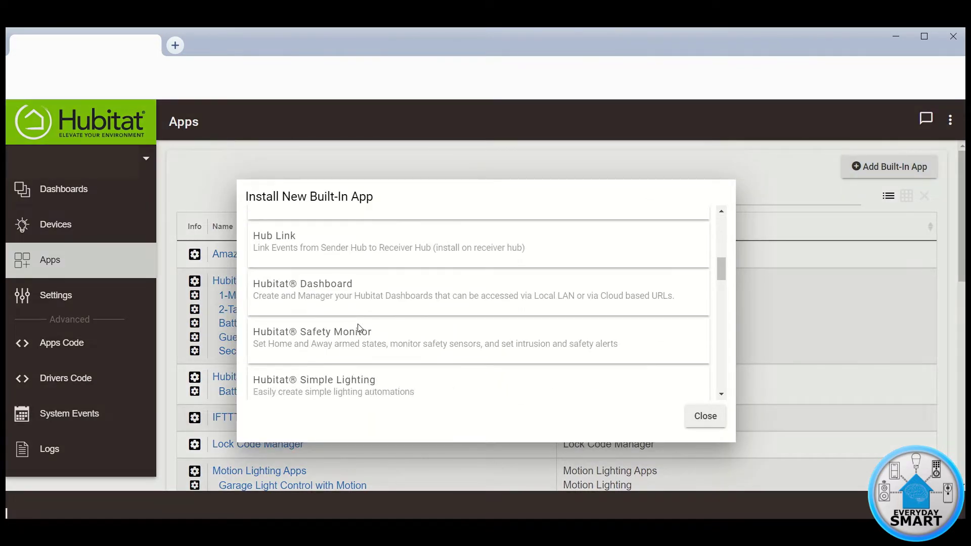
{"action": "scroll", "coordinate": [360, 328], "scroll_direction": "down", "scroll_amount": 2}
{"action": "scroll", "coordinate": [360, 328], "scroll_direction": "down", "scroll_amount": 2}
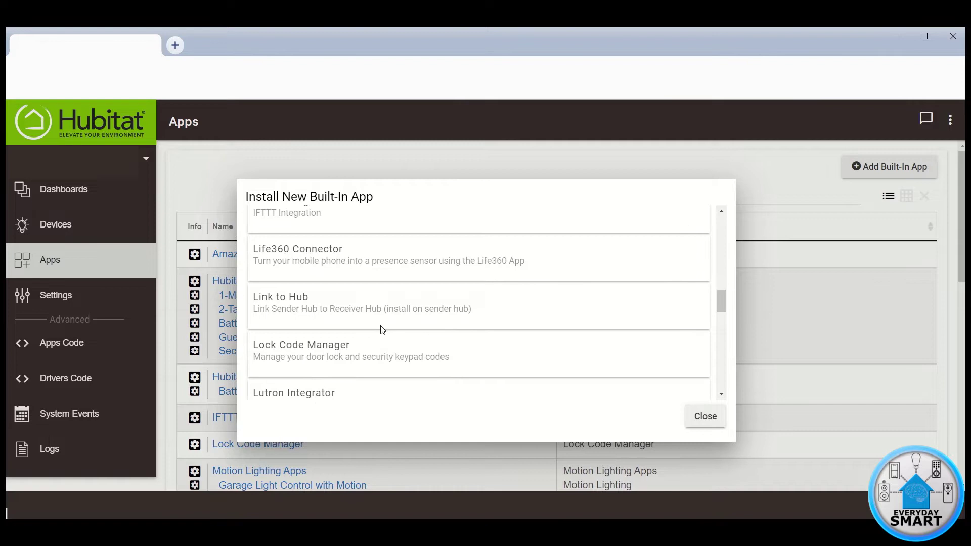
{"action": "scroll", "coordinate": [382, 329], "scroll_direction": "down", "scroll_amount": 2}
{"action": "scroll", "coordinate": [381, 330], "scroll_direction": "down", "scroll_amount": 1}
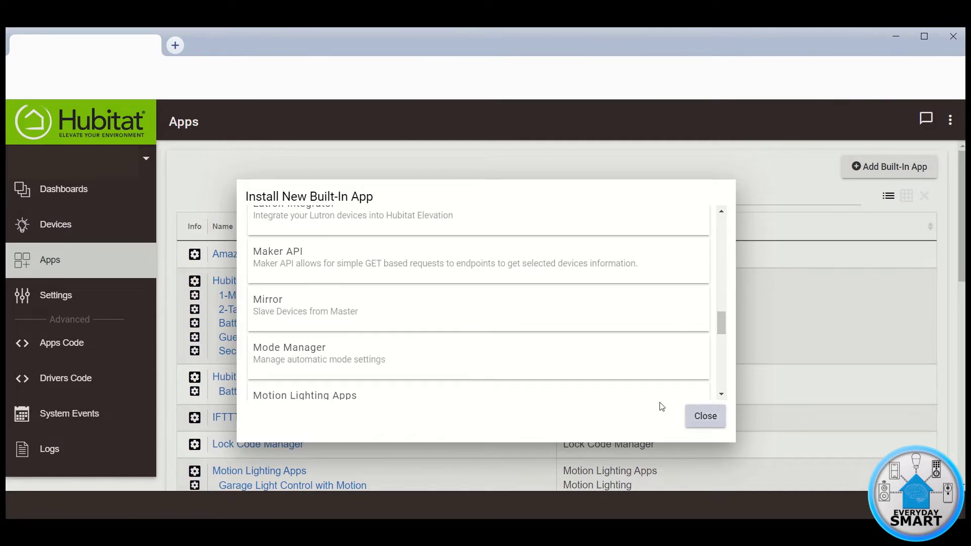
{"action": "left_click", "coordinate": [690, 416]}
{"action": "scroll", "coordinate": [420, 314], "scroll_direction": "down", "scroll_amount": 1}
{"action": "scroll", "coordinate": [419, 314], "scroll_direction": "down", "scroll_amount": 2}
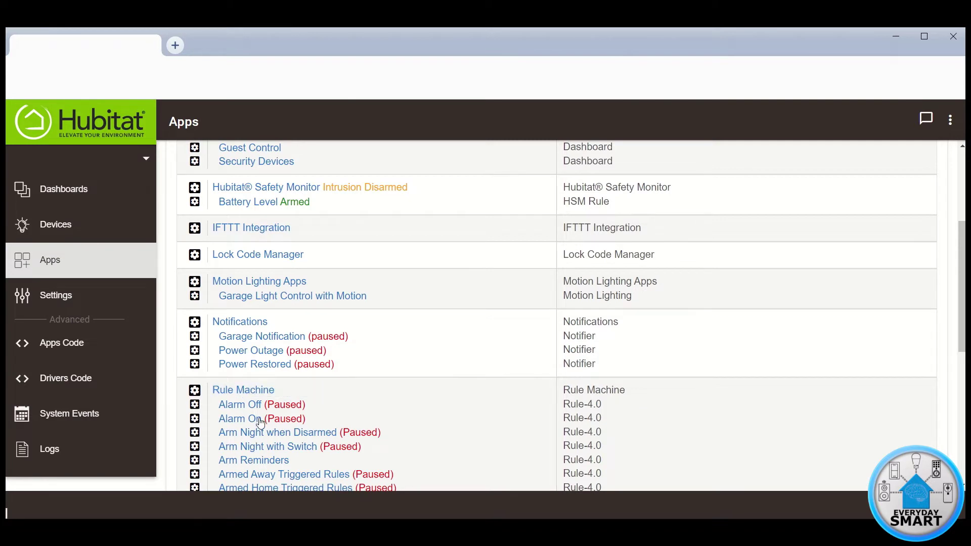
Create a new Rule Machine rule and name it 'TTS'
{"action": "left_click", "coordinate": [237, 392]}
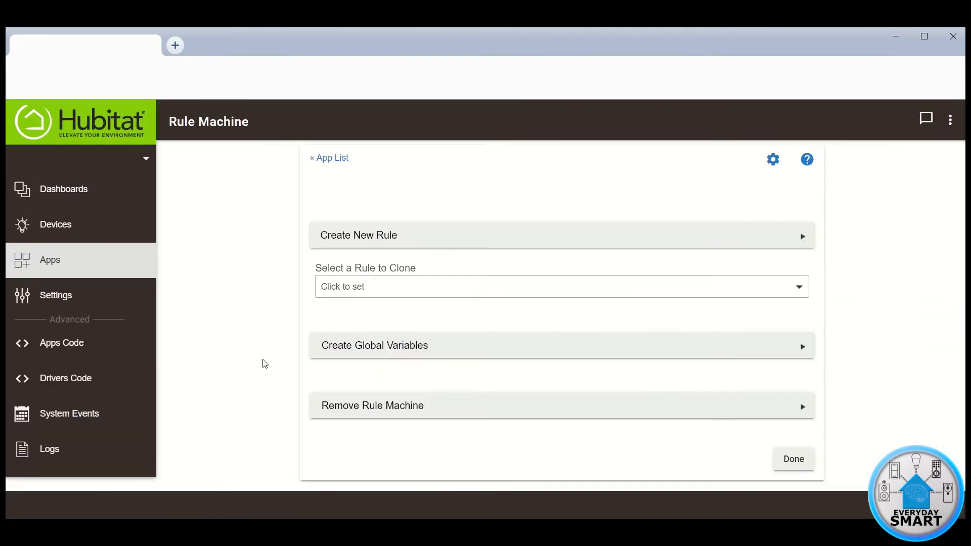
{"action": "left_click", "coordinate": [356, 237]}
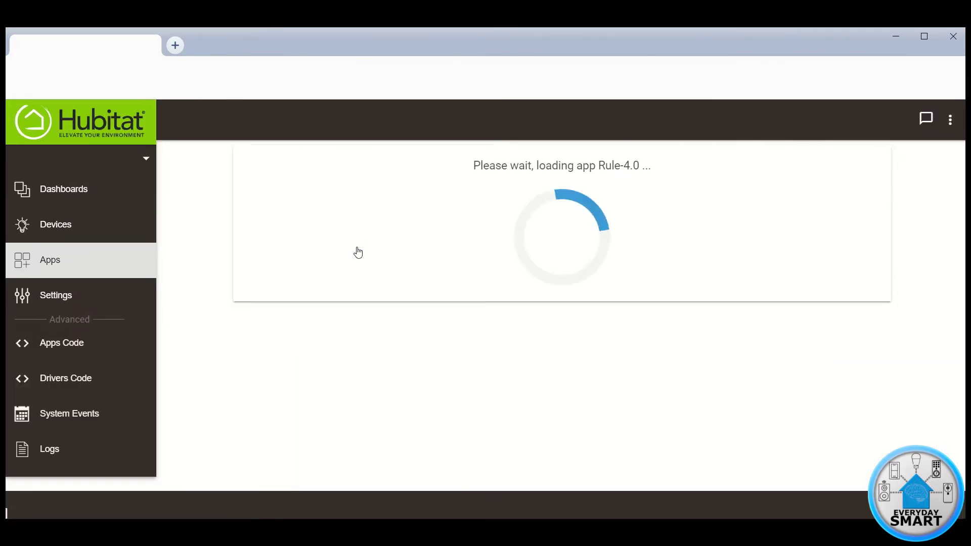
{"action": "left_click", "coordinate": [356, 299]}
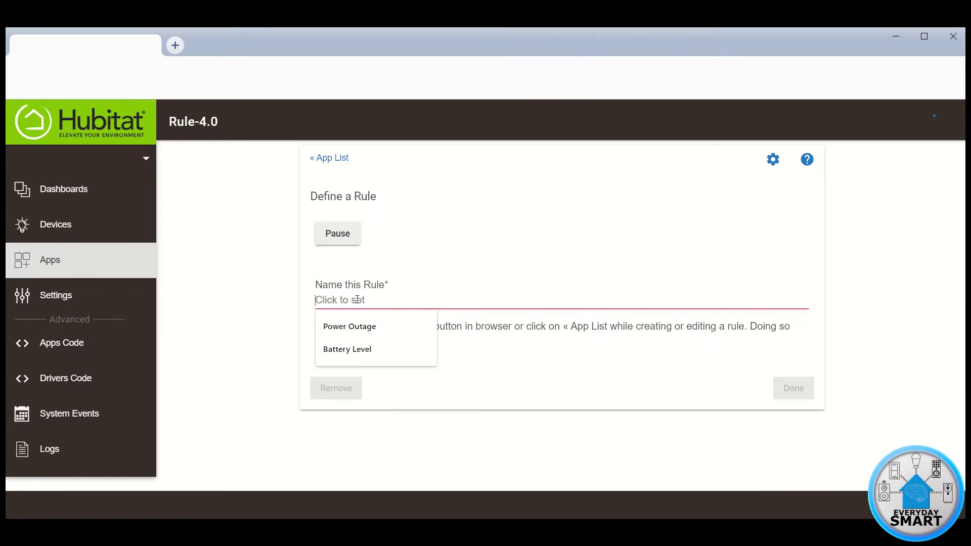
{"action": "type", "text": "TT"}
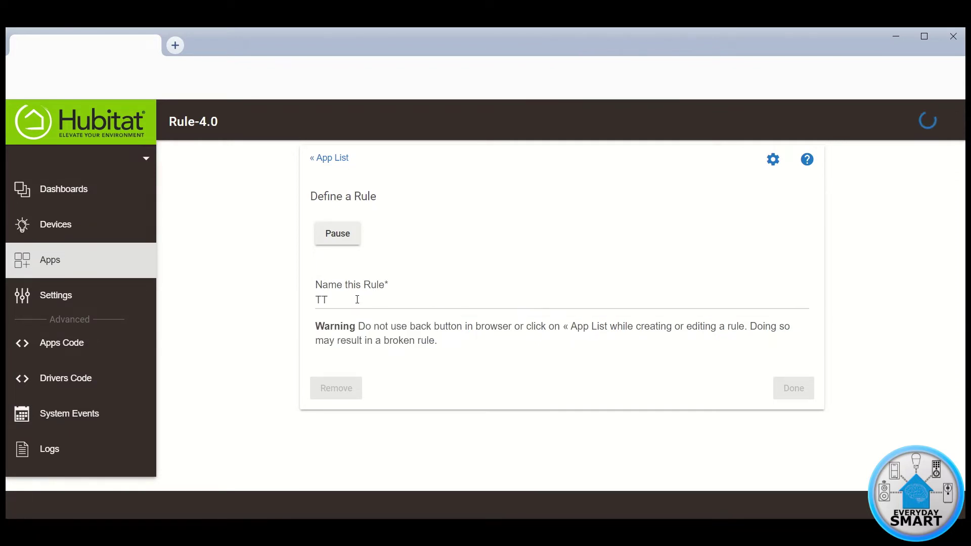
{"action": "type", "text": "S"}
{"action": "left_click", "coordinate": [256, 338]}
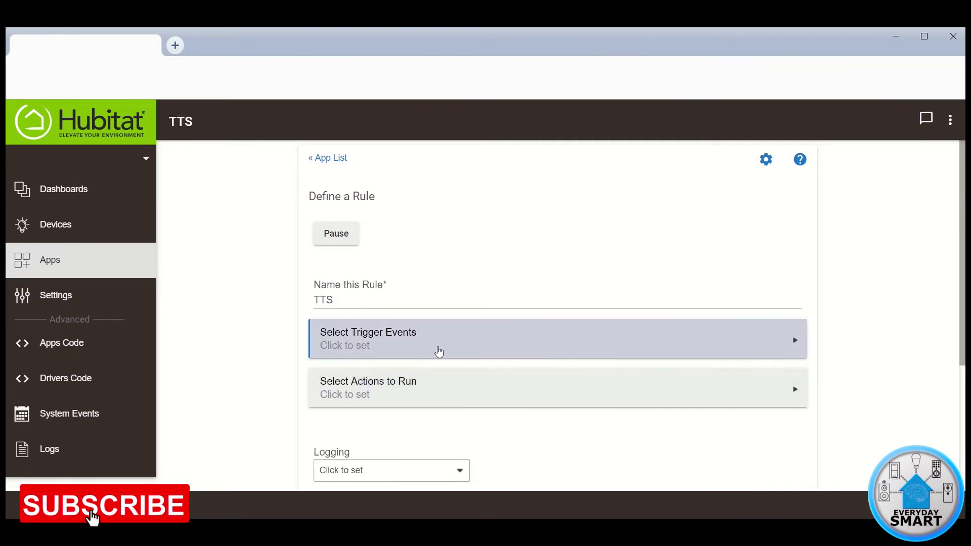
Start a Contact-capability trigger for the TTS rule
{"action": "left_click", "coordinate": [345, 342]}
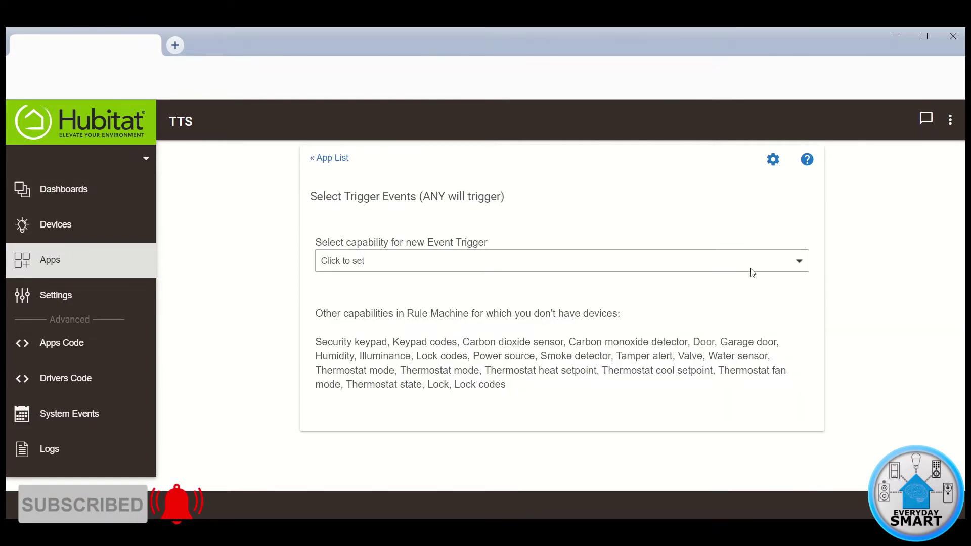
{"action": "left_click", "coordinate": [798, 260]}
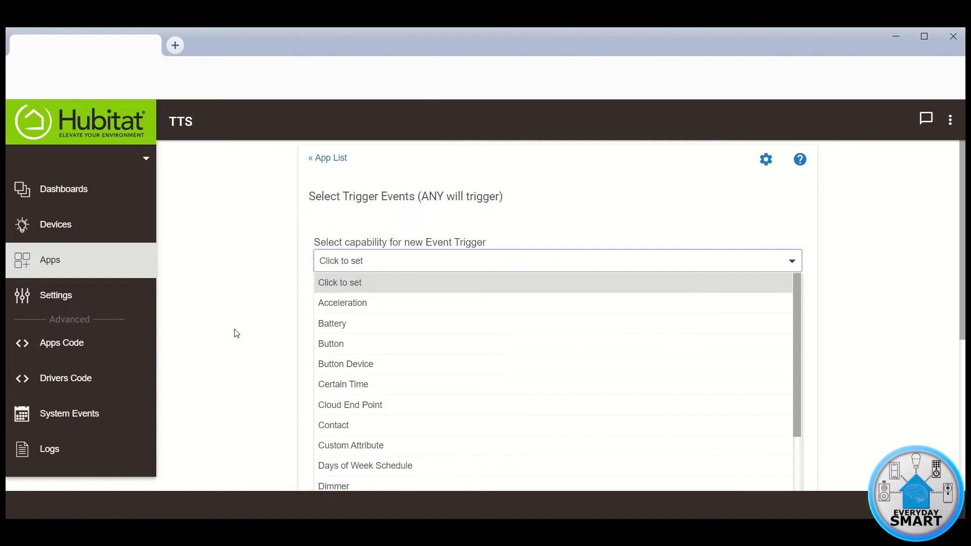
{"action": "left_click", "coordinate": [344, 427]}
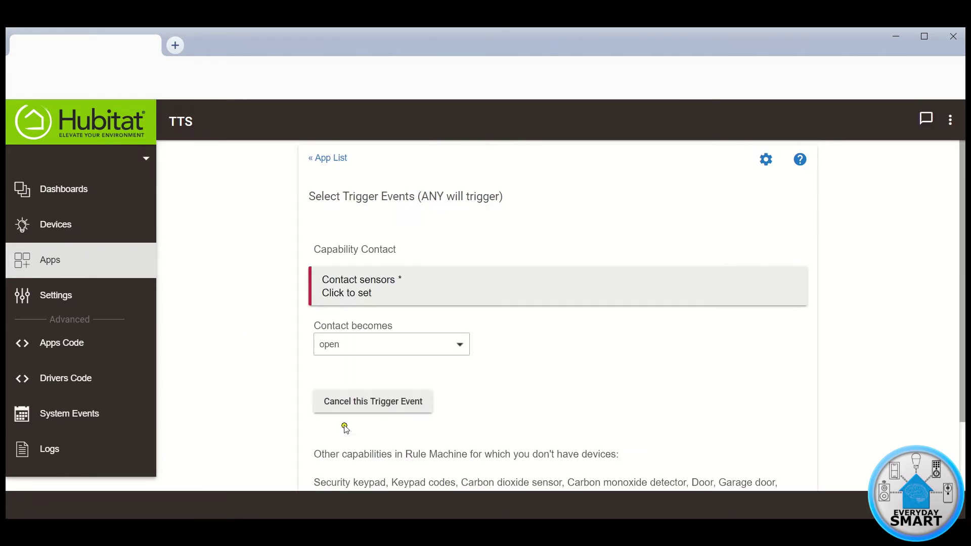
{"action": "left_click", "coordinate": [385, 299]}
{"action": "scroll", "coordinate": [277, 303], "scroll_direction": "down", "scroll_amount": 1}
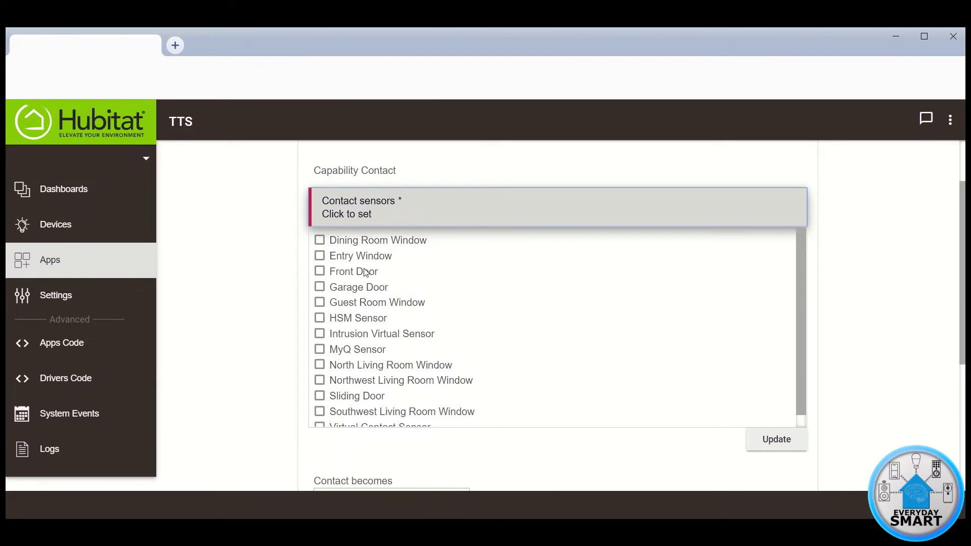
{"action": "scroll", "coordinate": [391, 327], "scroll_direction": "down", "scroll_amount": 1}
{"action": "scroll", "coordinate": [391, 327], "scroll_direction": "down", "scroll_amount": 1}
{"action": "scroll", "coordinate": [391, 326], "scroll_direction": "up", "scroll_amount": 2}
Add the Dining Room, Entry, Guest Room, North and Southwest Living Room windows, Garage Door, Sliding Door and MyQ Sensor, then finish triggers
{"action": "left_click", "coordinate": [319, 241]}
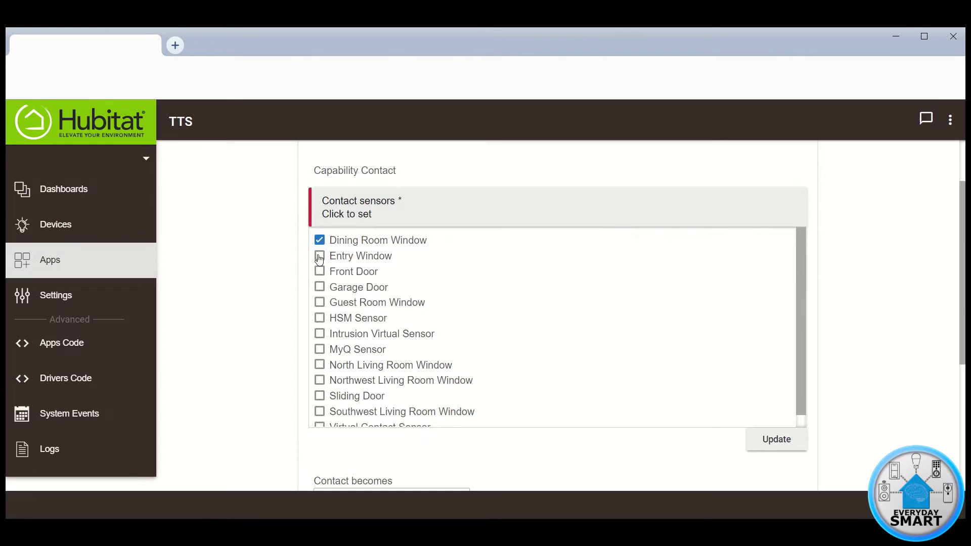
{"action": "left_click", "coordinate": [320, 257]}
{"action": "left_click", "coordinate": [319, 287]}
{"action": "left_click", "coordinate": [320, 303]}
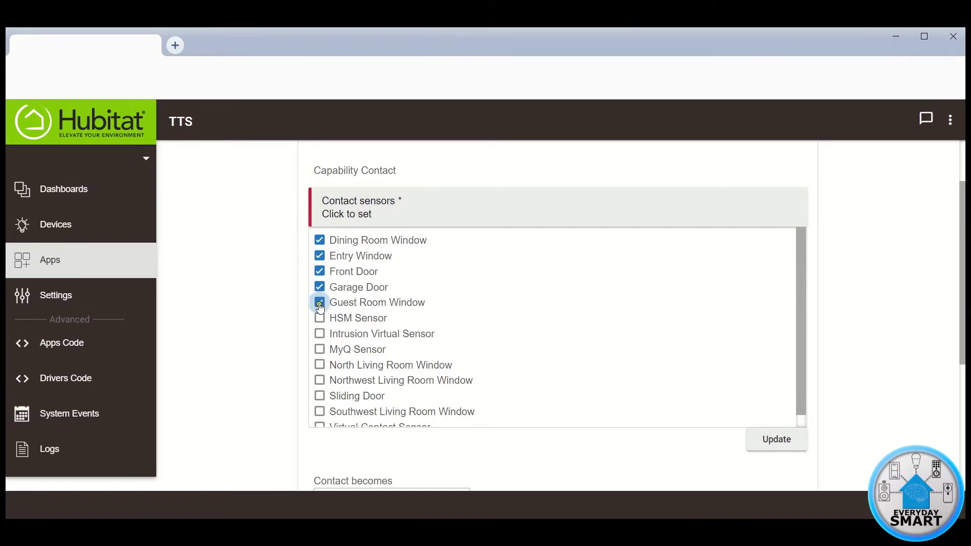
{"action": "left_click", "coordinate": [319, 350]}
{"action": "left_click", "coordinate": [320, 365]}
{"action": "left_click", "coordinate": [320, 396]}
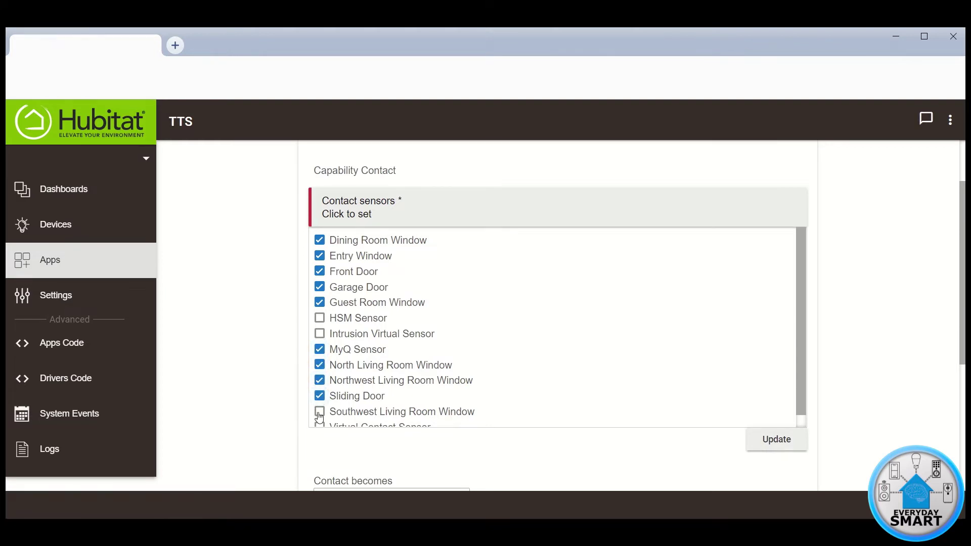
{"action": "left_click", "coordinate": [319, 411]}
{"action": "scroll", "coordinate": [399, 375], "scroll_direction": "down", "scroll_amount": 1}
{"action": "left_click", "coordinate": [776, 439]}
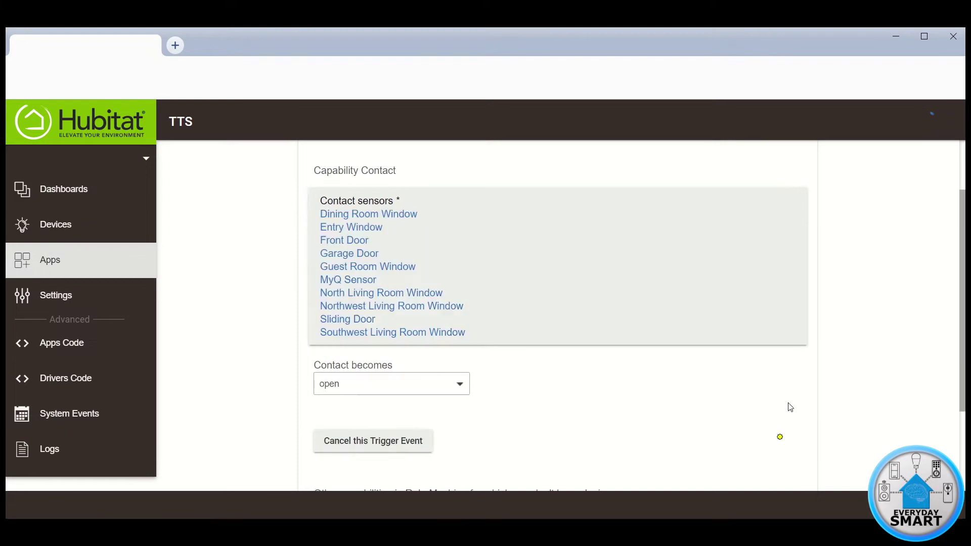
{"action": "scroll", "coordinate": [253, 350], "scroll_direction": "down", "scroll_amount": 2}
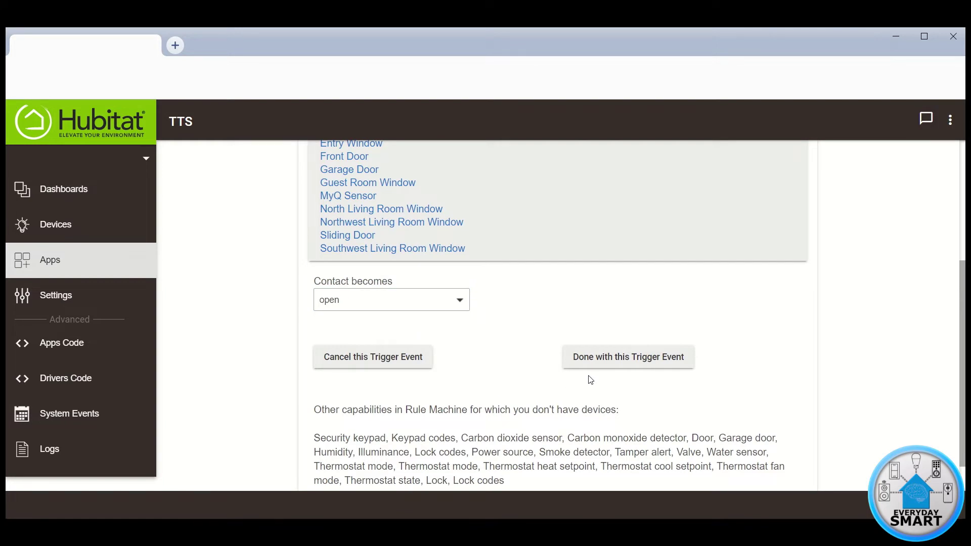
{"action": "left_click", "coordinate": [613, 363]}
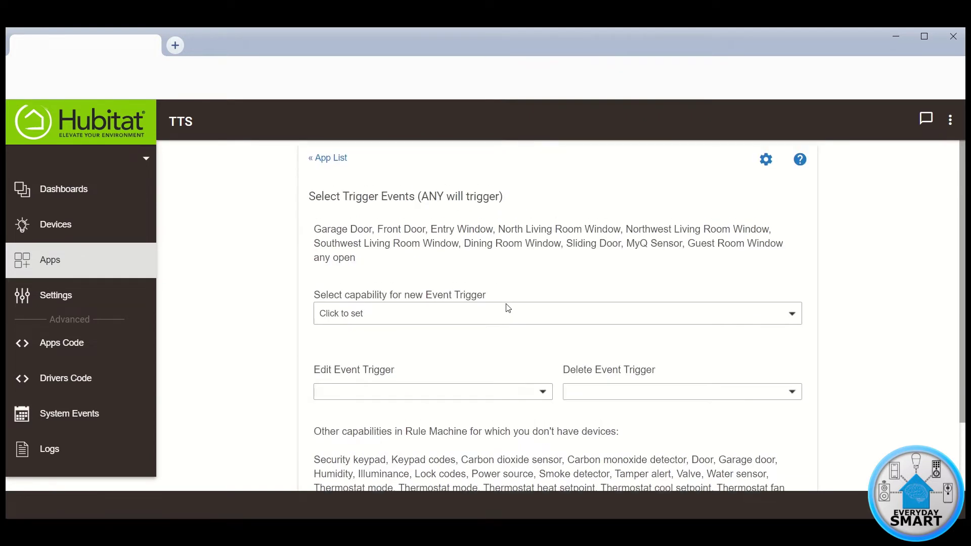
{"action": "scroll", "coordinate": [507, 308], "scroll_direction": "down", "scroll_amount": 2}
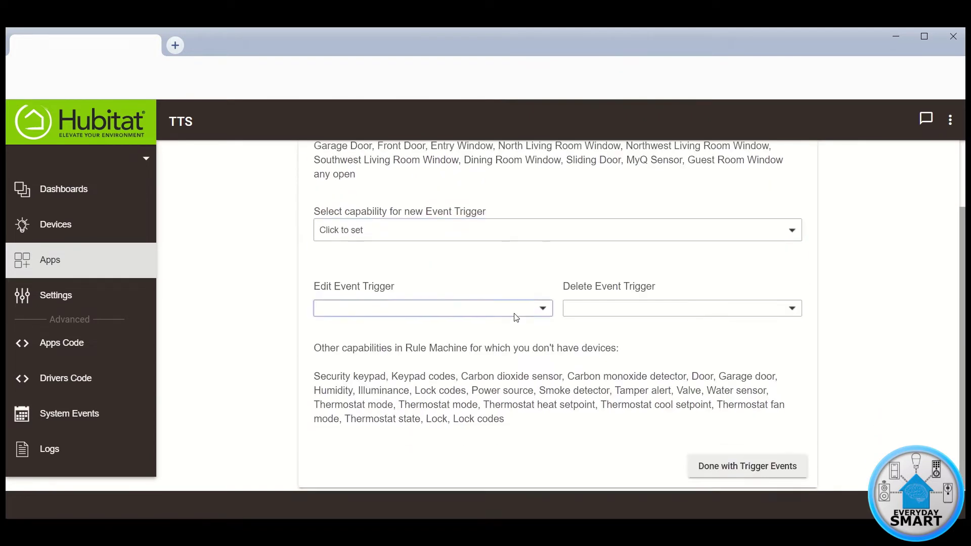
{"action": "left_click", "coordinate": [759, 469]}
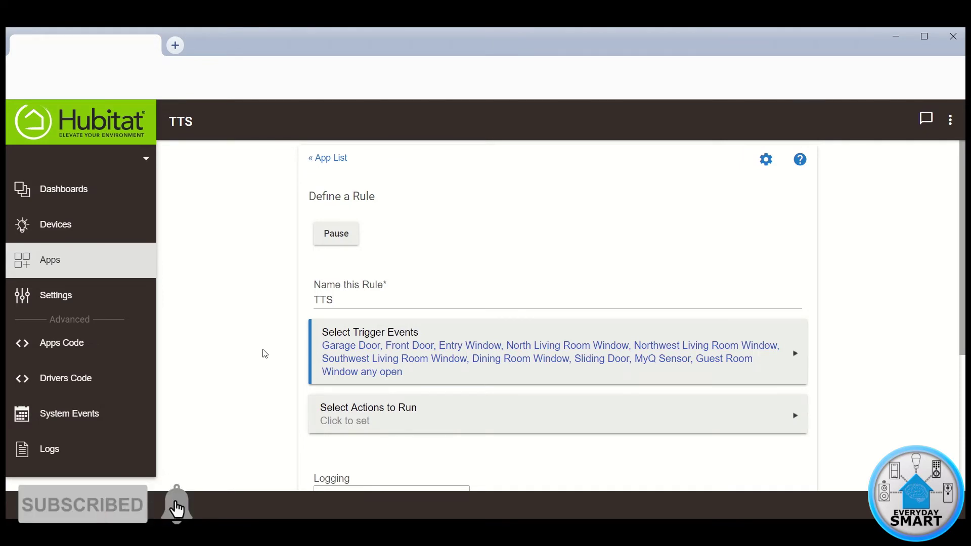
{"action": "scroll", "coordinate": [261, 353], "scroll_direction": "down", "scroll_amount": 1}
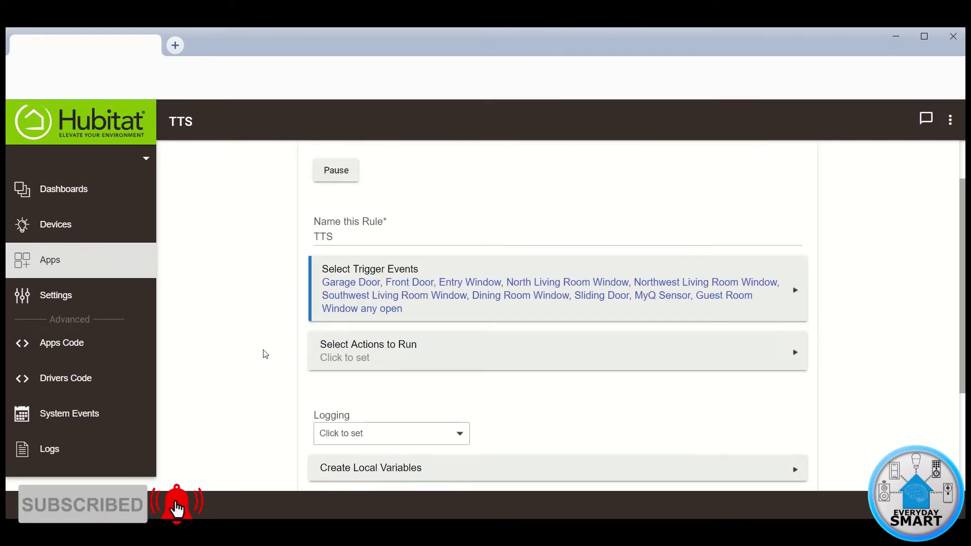
Add a 'Send or Speak a Message' action from the Send, Speak or Log a Message category
{"action": "left_click", "coordinate": [463, 352]}
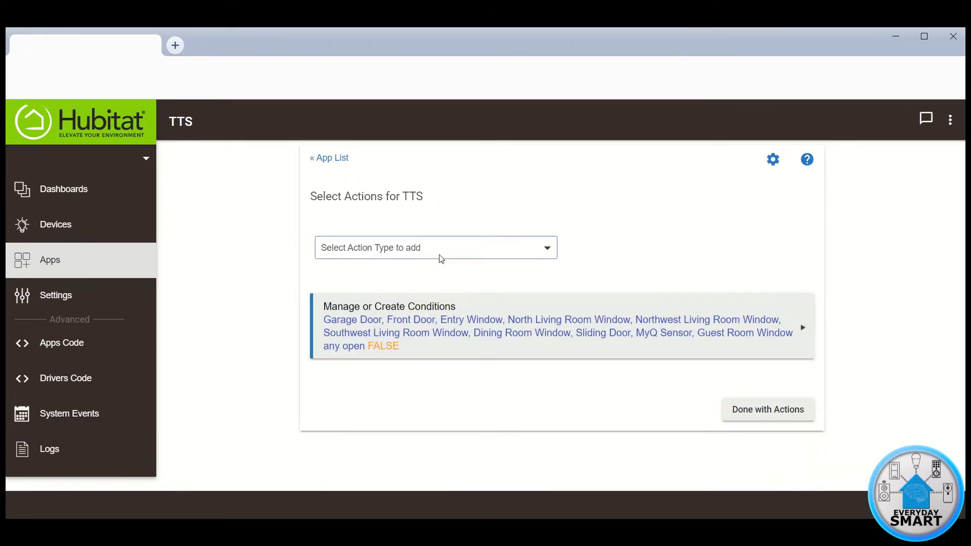
{"action": "left_click", "coordinate": [441, 251]}
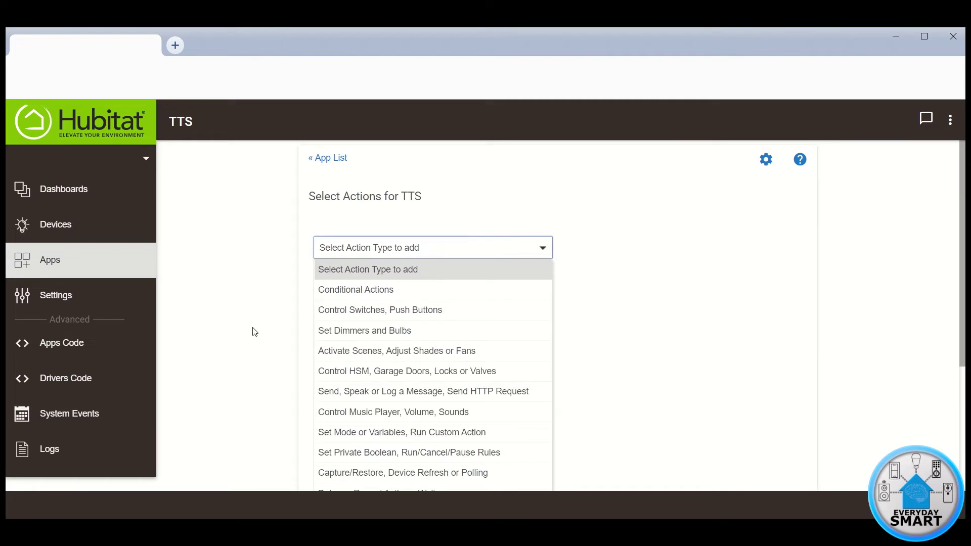
{"action": "scroll", "coordinate": [288, 338], "scroll_direction": "down", "scroll_amount": 1}
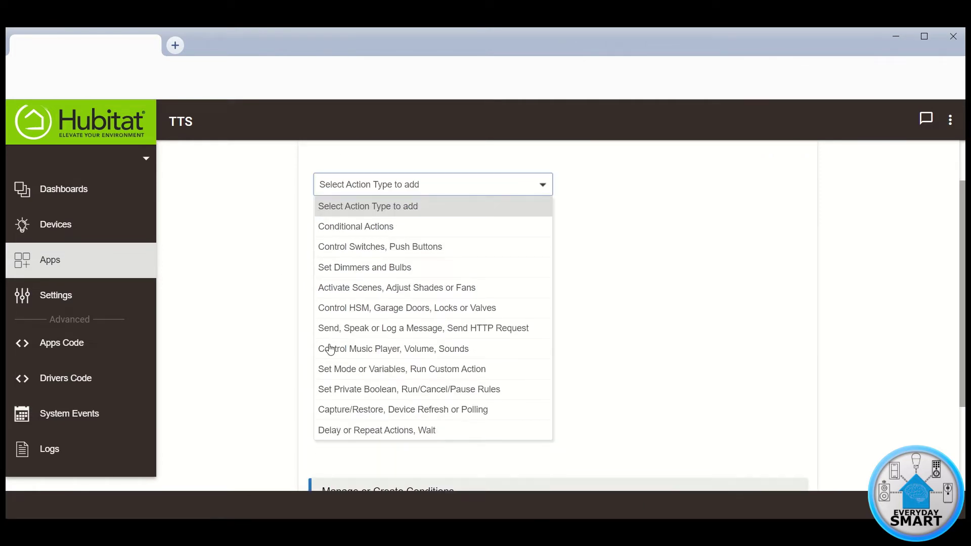
{"action": "left_click", "coordinate": [415, 332]}
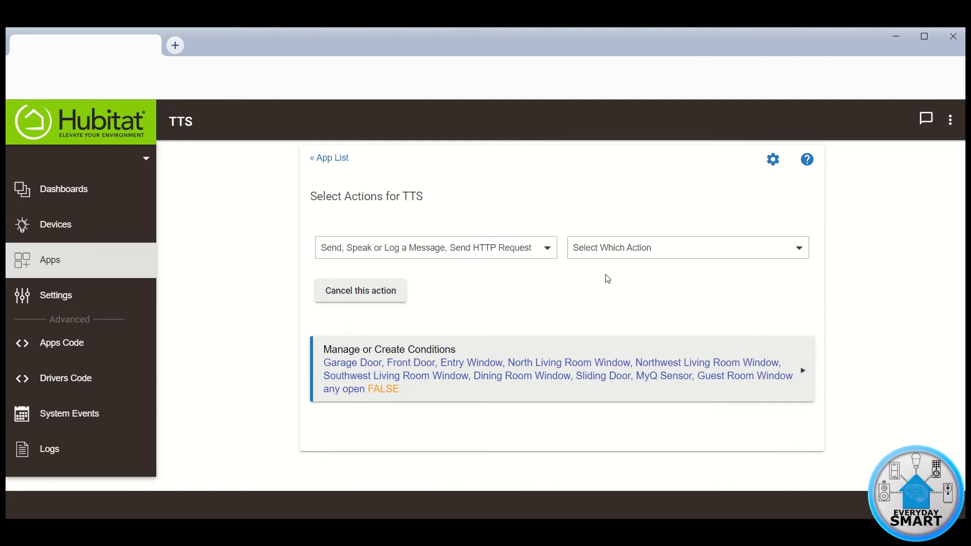
{"action": "left_click", "coordinate": [630, 253]}
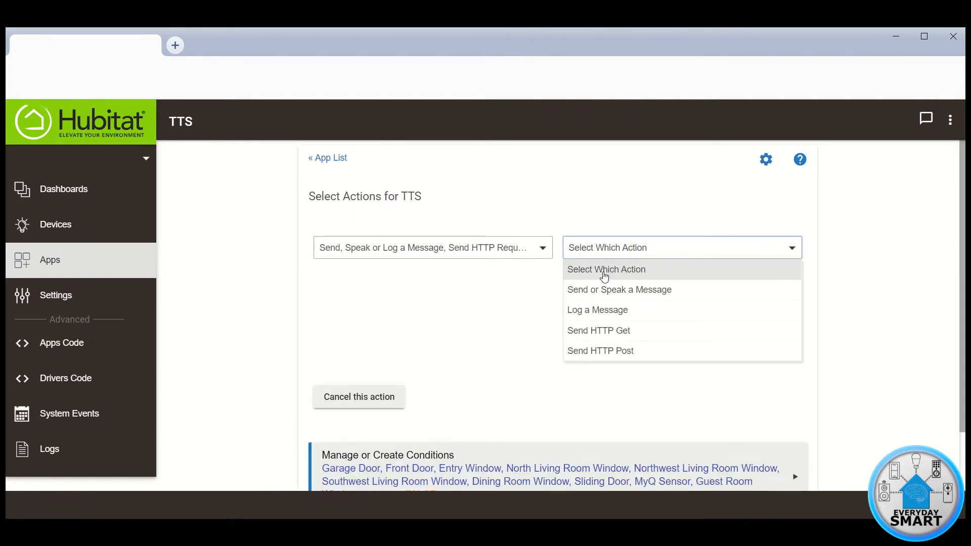
{"action": "left_click", "coordinate": [620, 290]}
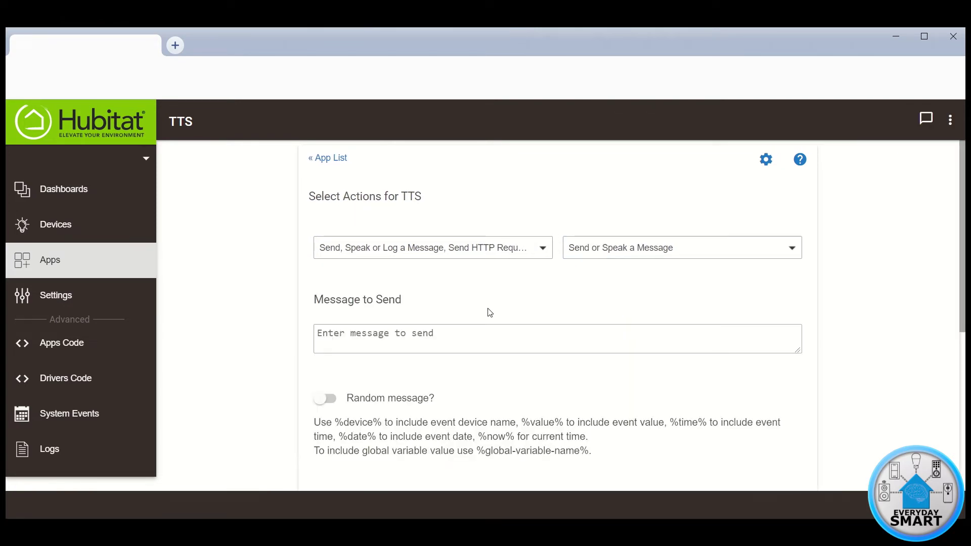
Enter '%device% %value%' as the message to send
{"action": "left_click", "coordinate": [373, 340]}
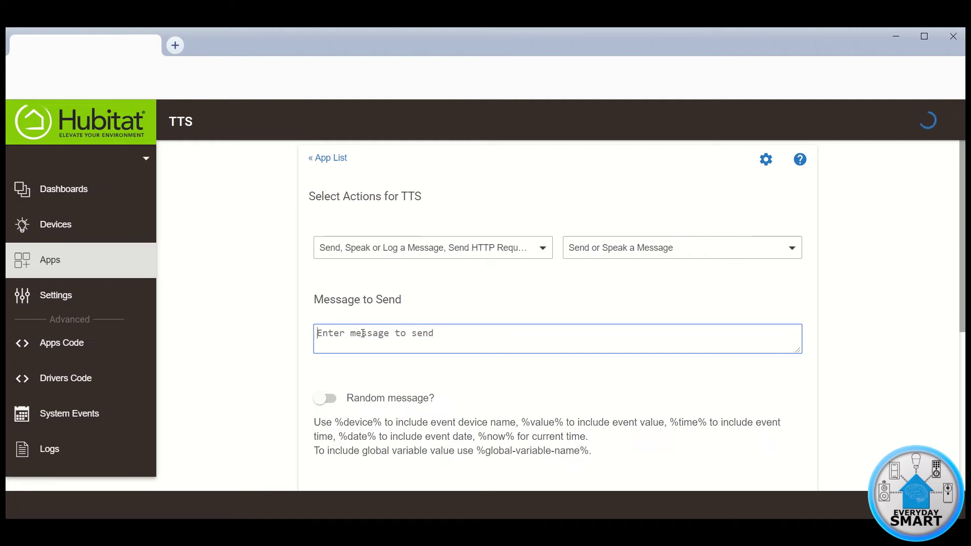
{"action": "type", "text": "%"}
{"action": "type", "text": "device"}
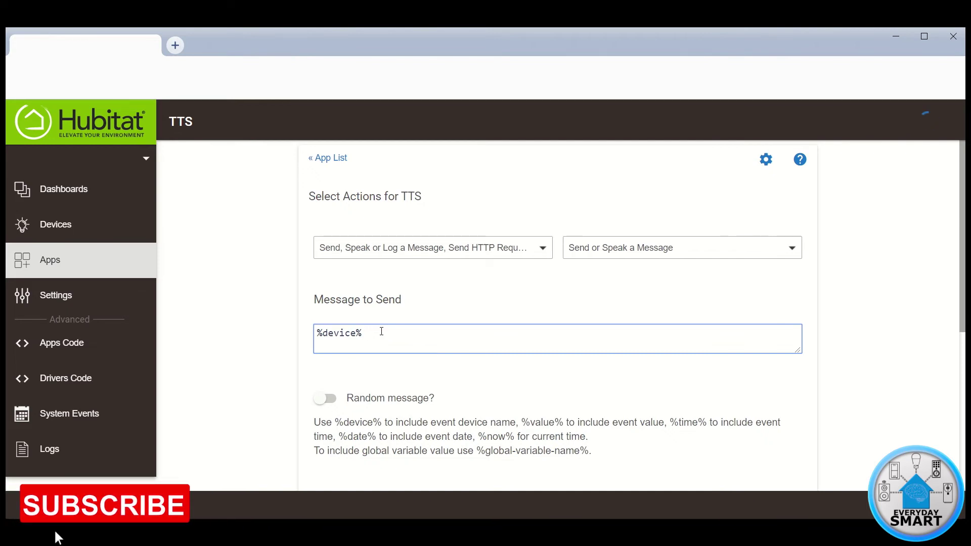
{"action": "type", "text": "%"}
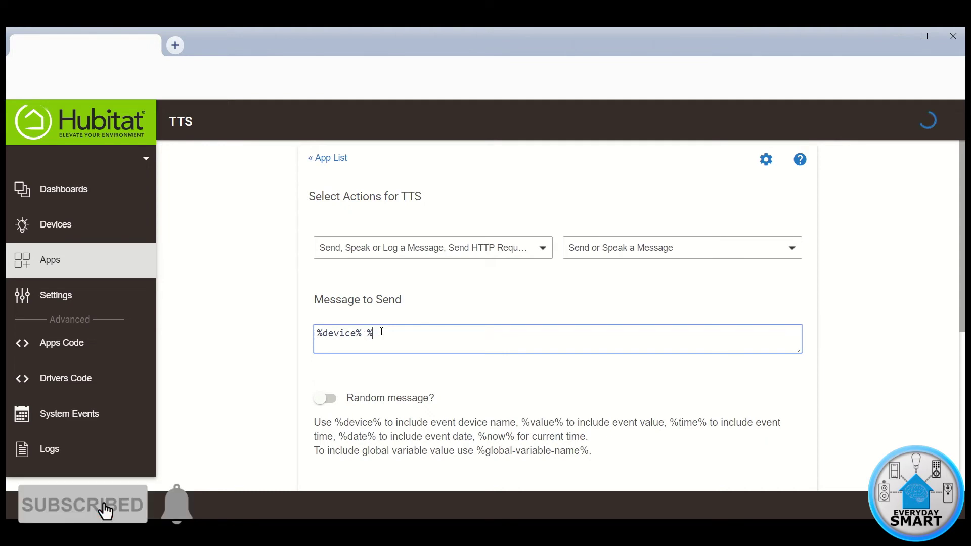
{"action": "type", "text": "value%"}
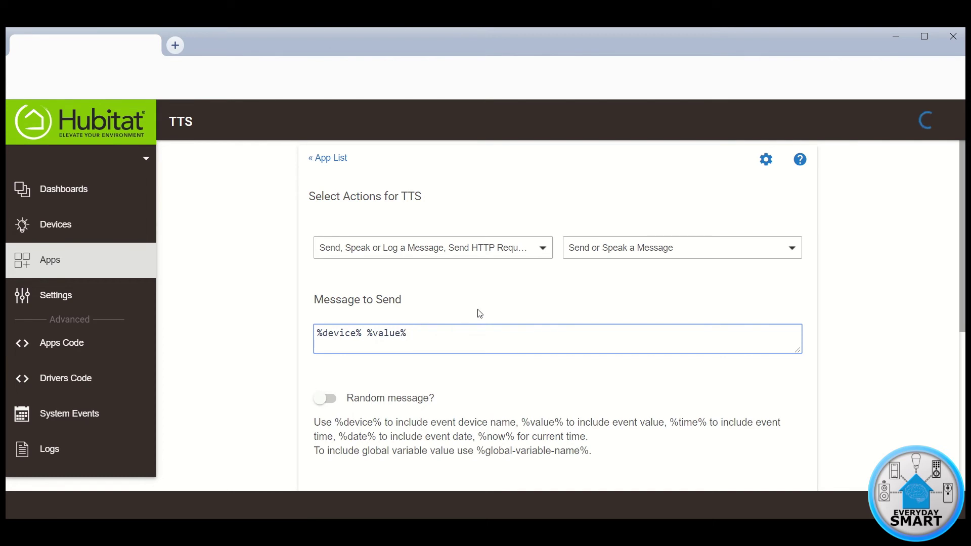
{"action": "scroll", "coordinate": [478, 313], "scroll_direction": "down", "scroll_amount": 3}
{"action": "scroll", "coordinate": [472, 309], "scroll_direction": "up", "scroll_amount": 2}
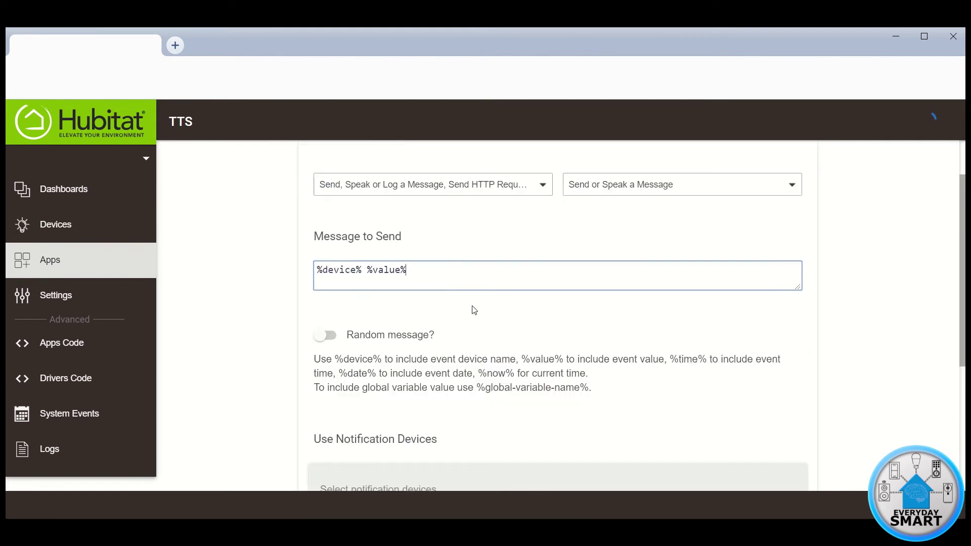
{"action": "scroll", "coordinate": [480, 341], "scroll_direction": "down", "scroll_amount": 2}
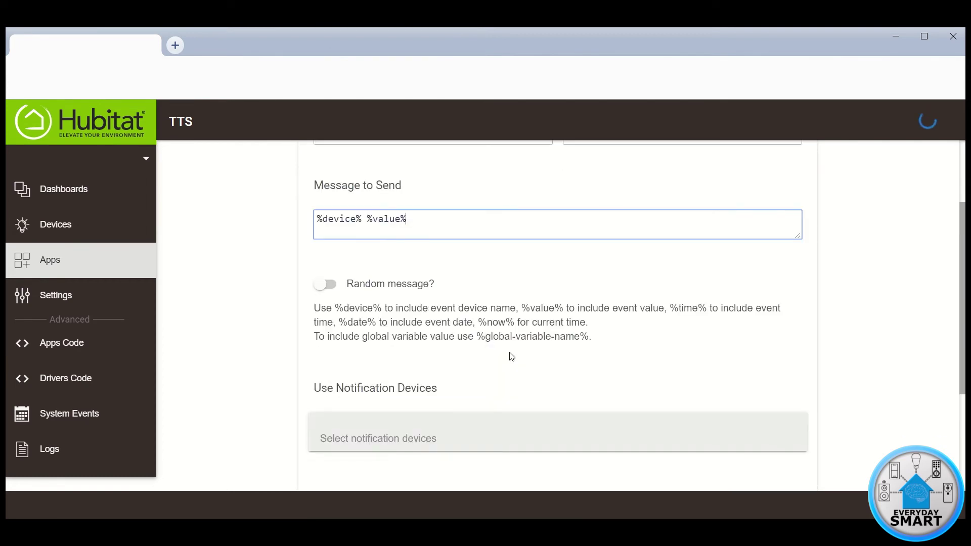
Speak the message on Living Room Sonos and complete the action
{"action": "left_click", "coordinate": [343, 368]}
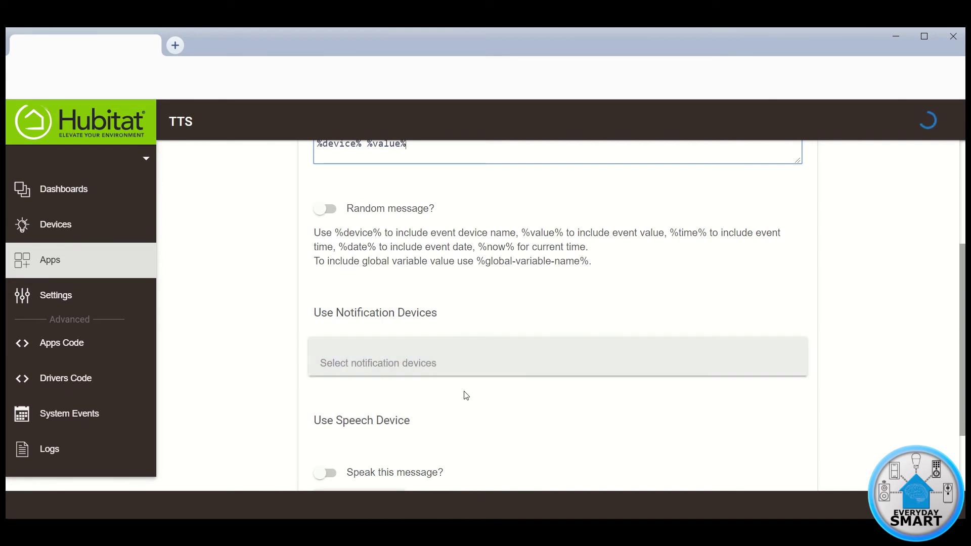
{"action": "scroll", "coordinate": [472, 397], "scroll_direction": "down", "scroll_amount": 2}
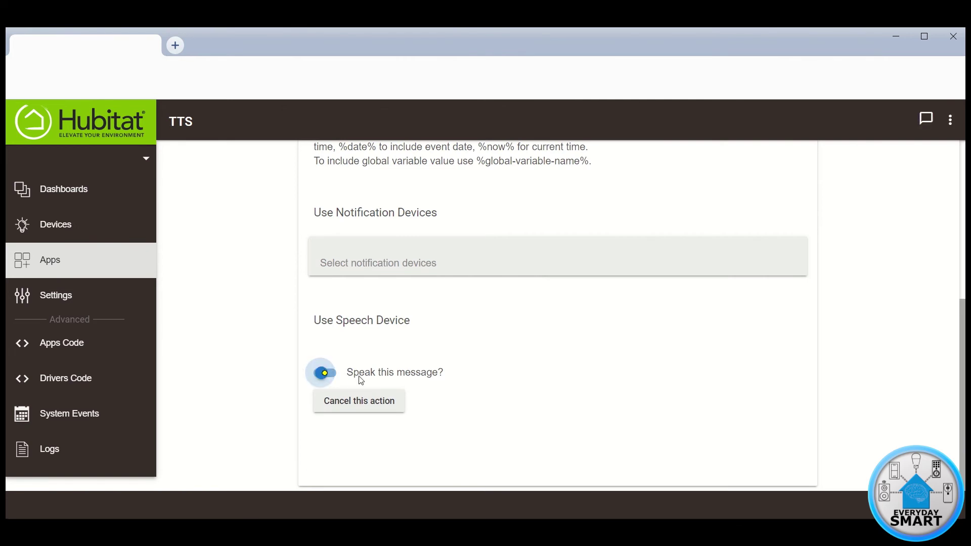
{"action": "scroll", "coordinate": [481, 360], "scroll_direction": "down", "scroll_amount": 1}
{"action": "scroll", "coordinate": [455, 341], "scroll_direction": "down", "scroll_amount": 1}
{"action": "left_click", "coordinate": [361, 319]}
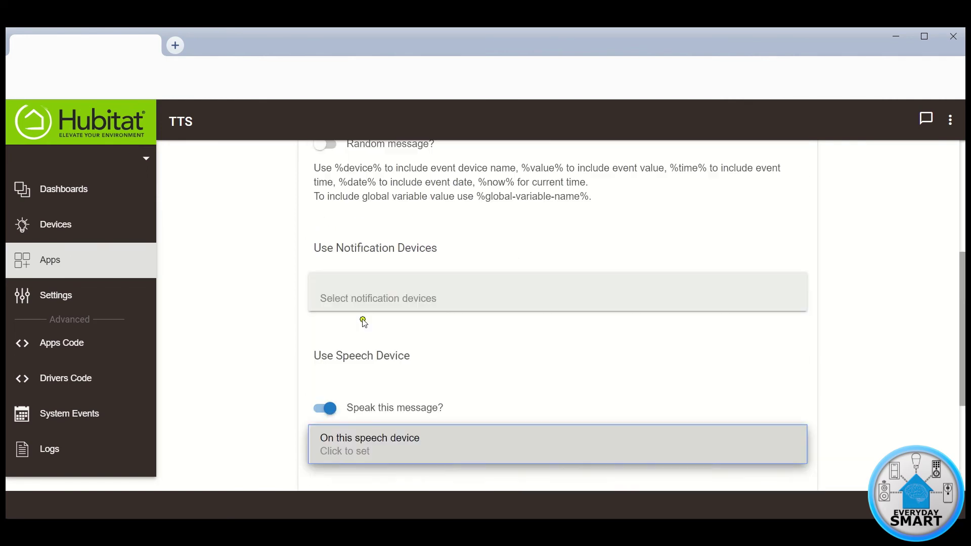
{"action": "scroll", "coordinate": [295, 384], "scroll_direction": "down", "scroll_amount": 2}
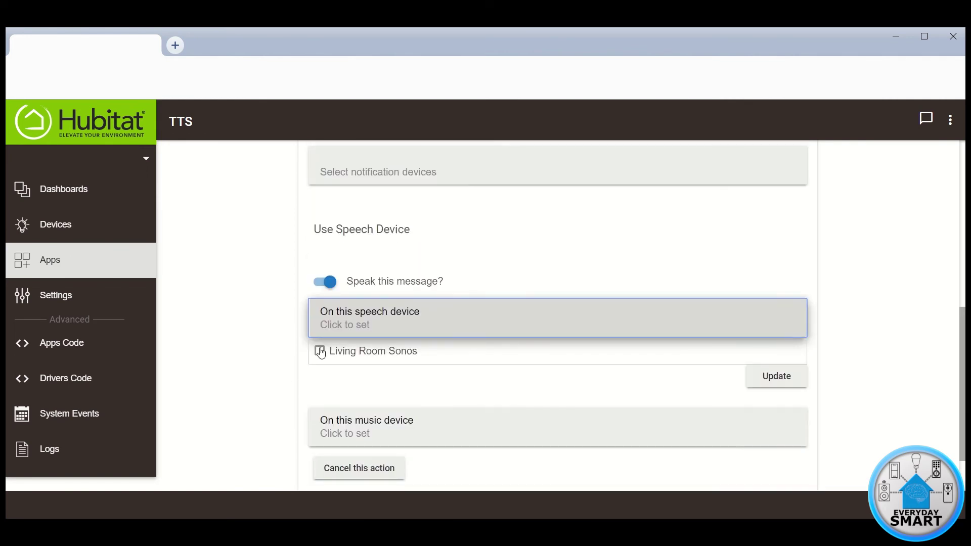
{"action": "left_click", "coordinate": [320, 351]}
{"action": "left_click", "coordinate": [773, 377]}
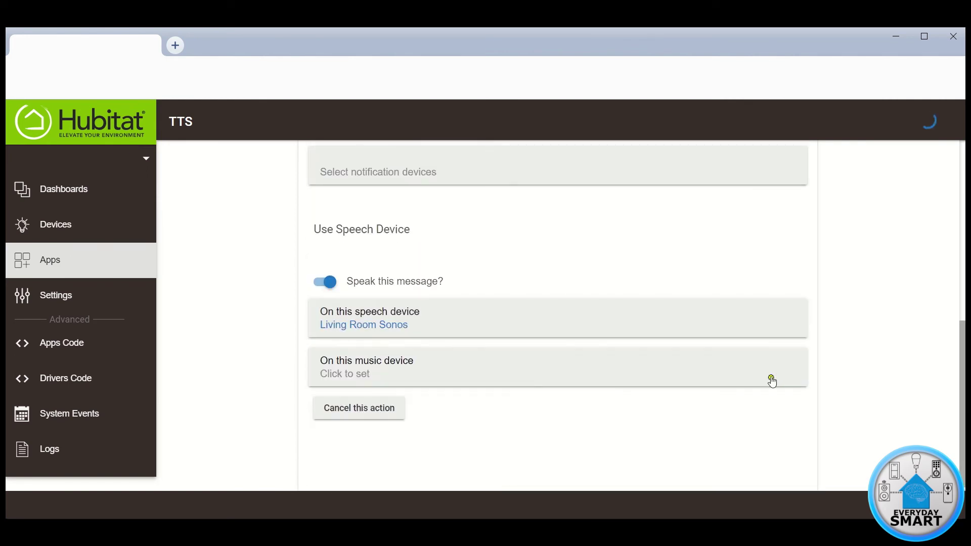
{"action": "left_click", "coordinate": [603, 445]}
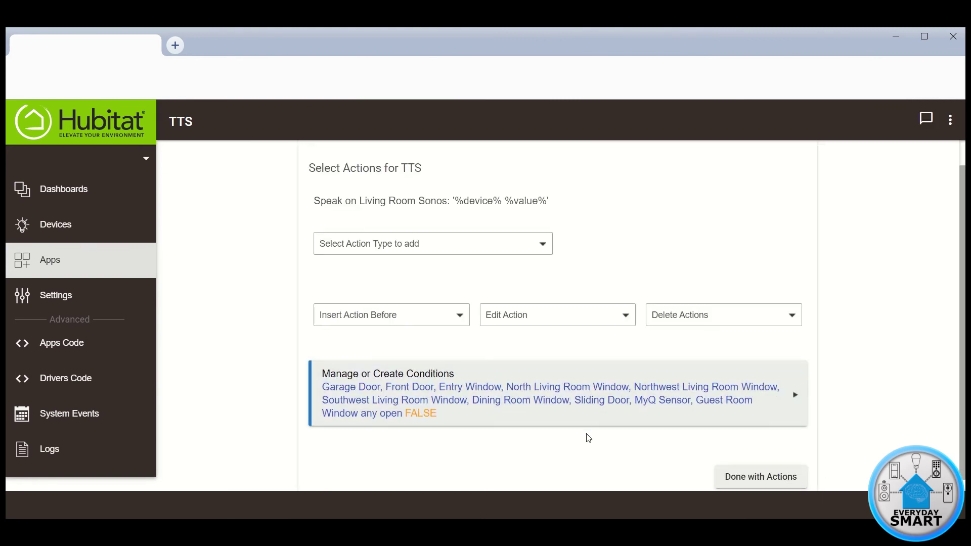
{"action": "scroll", "coordinate": [658, 447], "scroll_direction": "down", "scroll_amount": 1}
Finish the actions and save the TTS rule with Done
{"action": "left_click", "coordinate": [765, 466]}
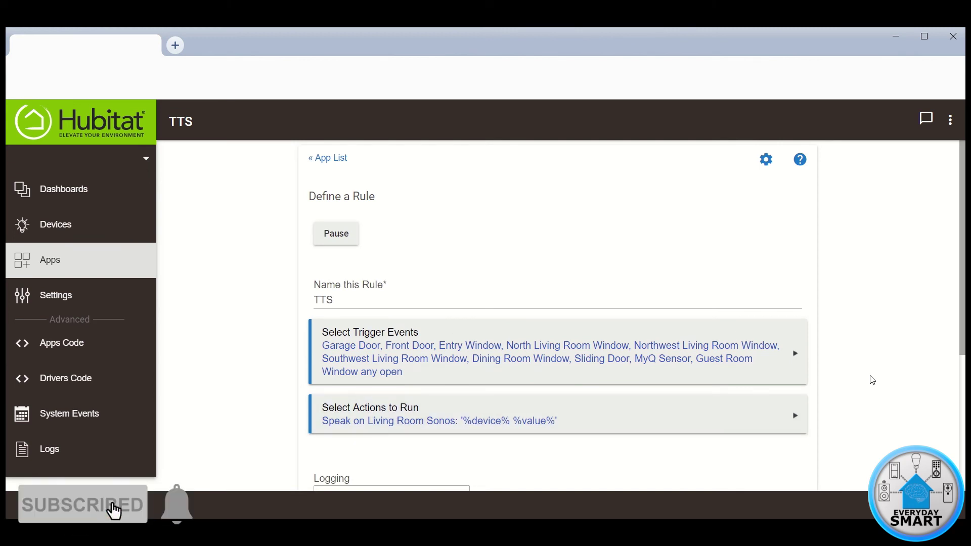
{"action": "scroll", "coordinate": [869, 379], "scroll_direction": "down", "scroll_amount": 3}
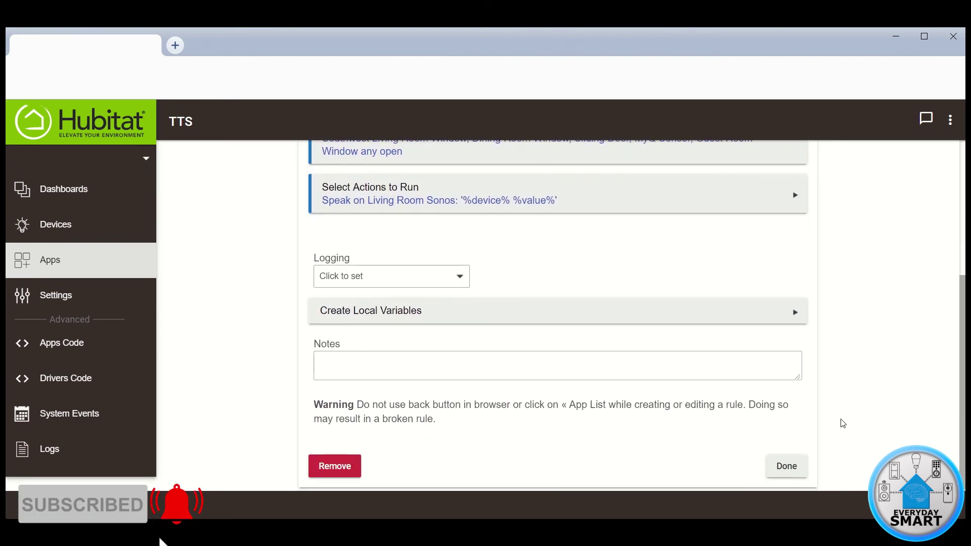
{"action": "left_click", "coordinate": [781, 463]}
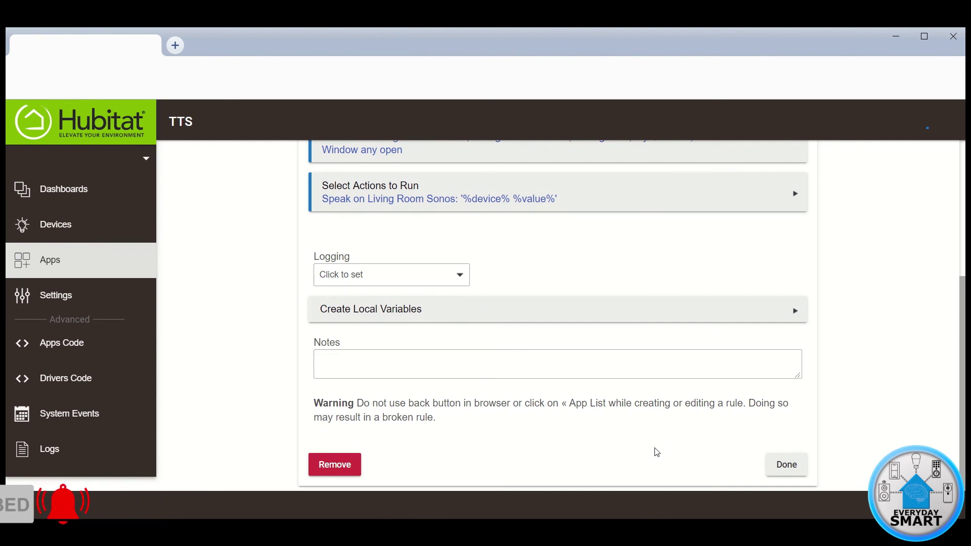